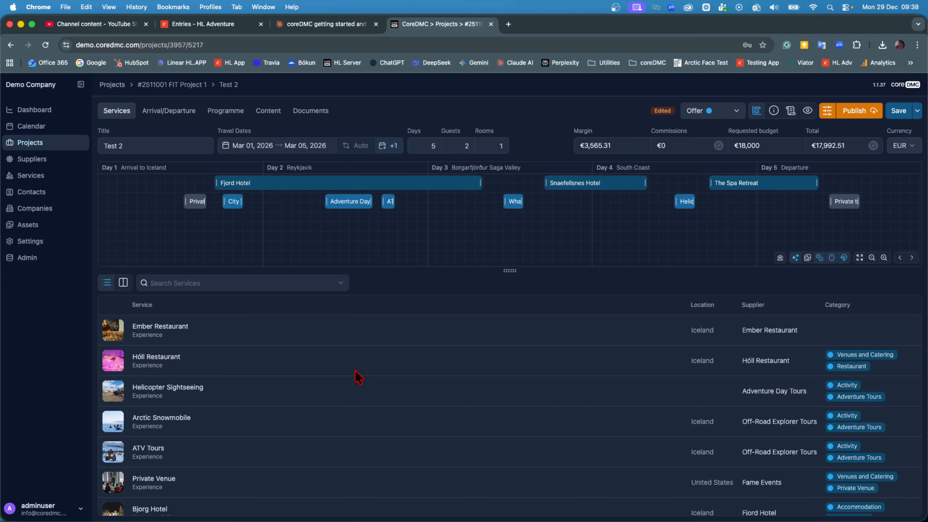
# - Scroll through the project's services list and open the service search suggestions
pyautogui.scroll(-5, 358, 381)
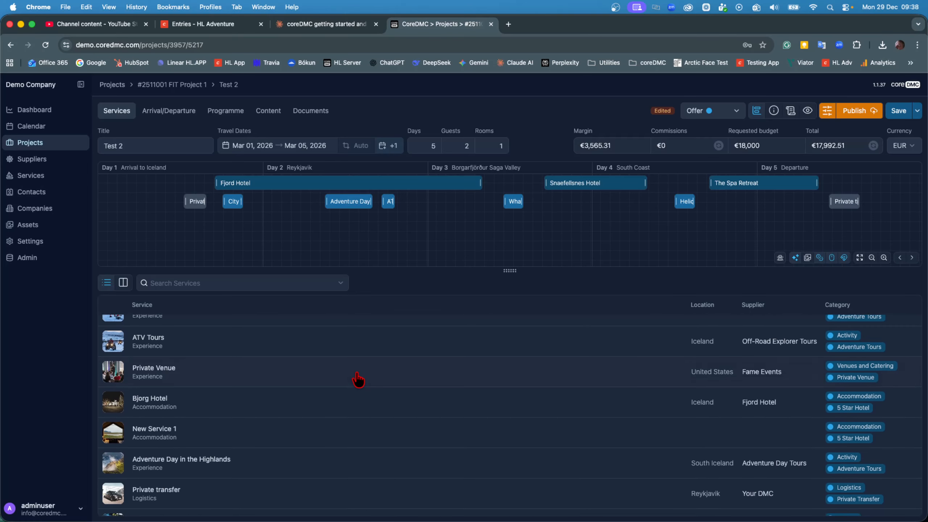
pyautogui.scroll(-6, 358, 380)
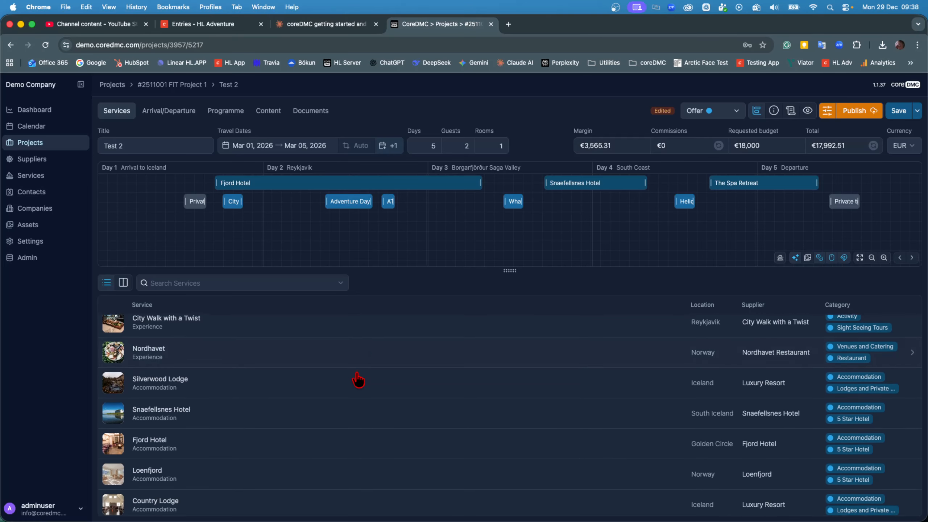
pyautogui.click(264, 282)
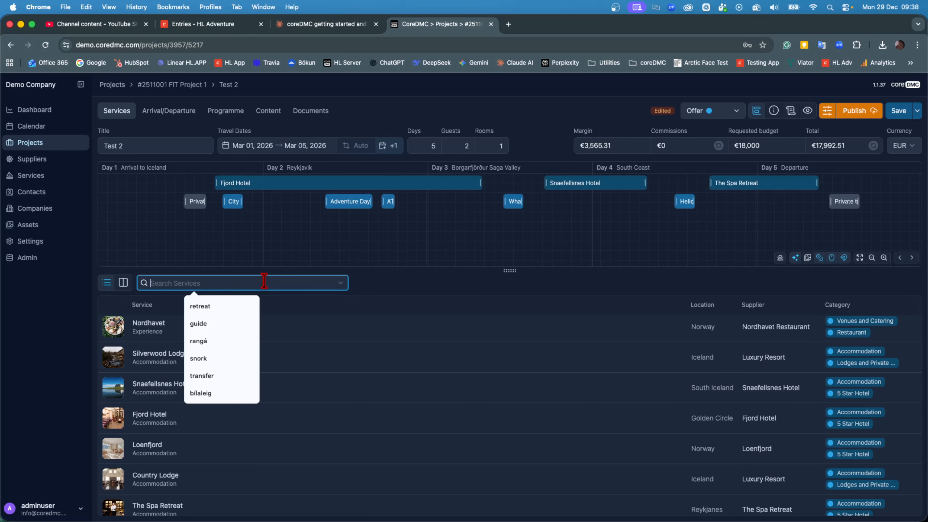
pyautogui.click(378, 282)
pyautogui.scroll(-2, 353, 386)
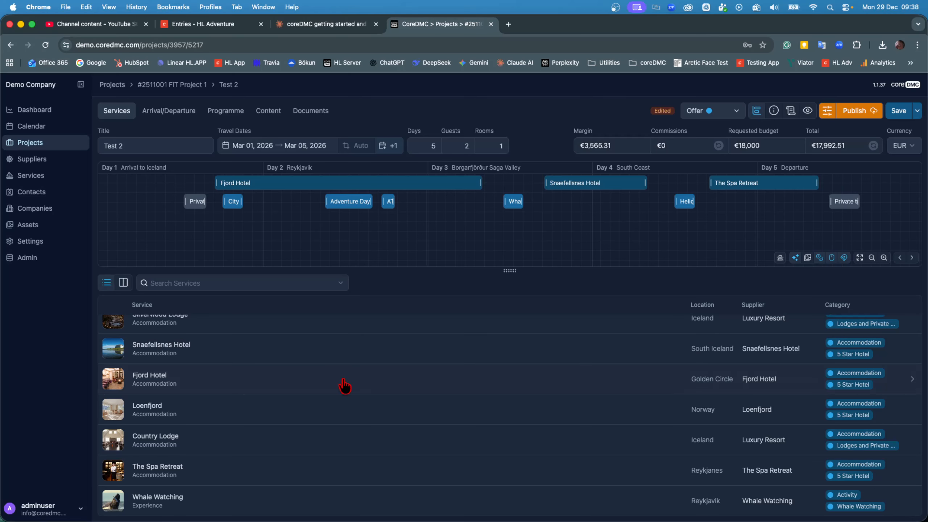
# - Open Fjord Hotel, add one Standard Double Room / Single Use, and select the hotel's bar on the timeline
pyautogui.click(344, 385)
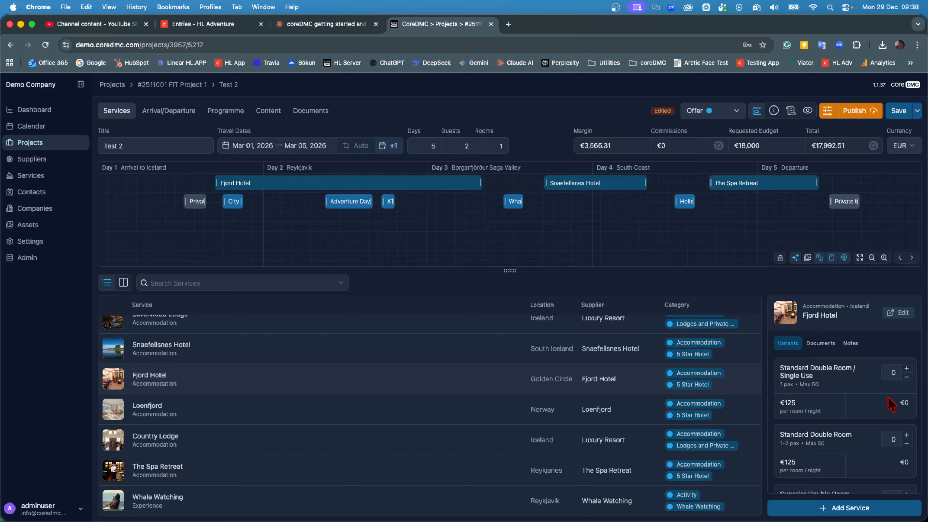
pyautogui.click(906, 367)
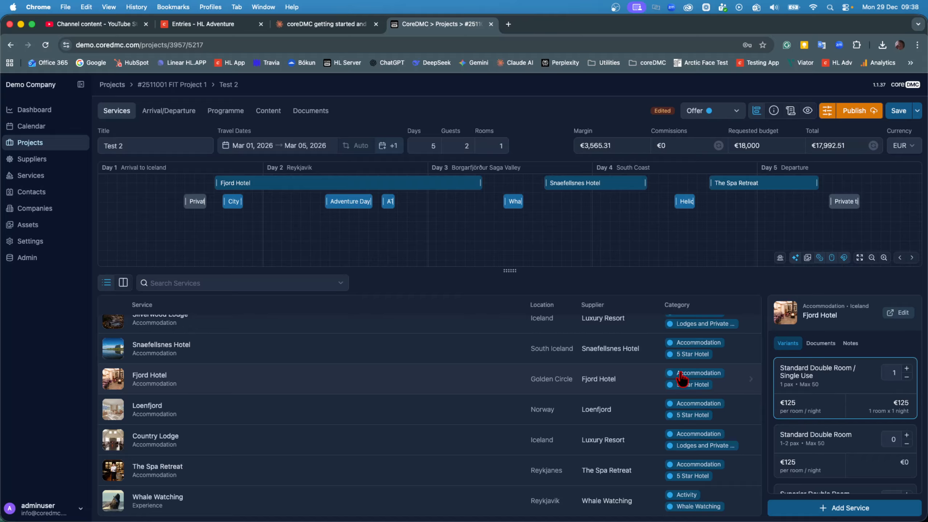
pyautogui.click(422, 190)
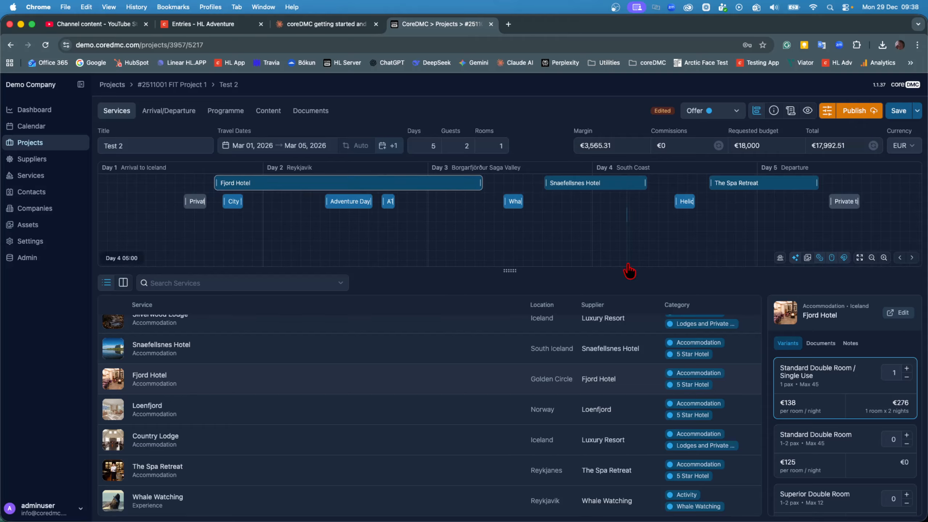
# - Raise the Single Use room quantity to 3, then lower it back to 1
pyautogui.click(907, 369)
pyautogui.click(908, 369)
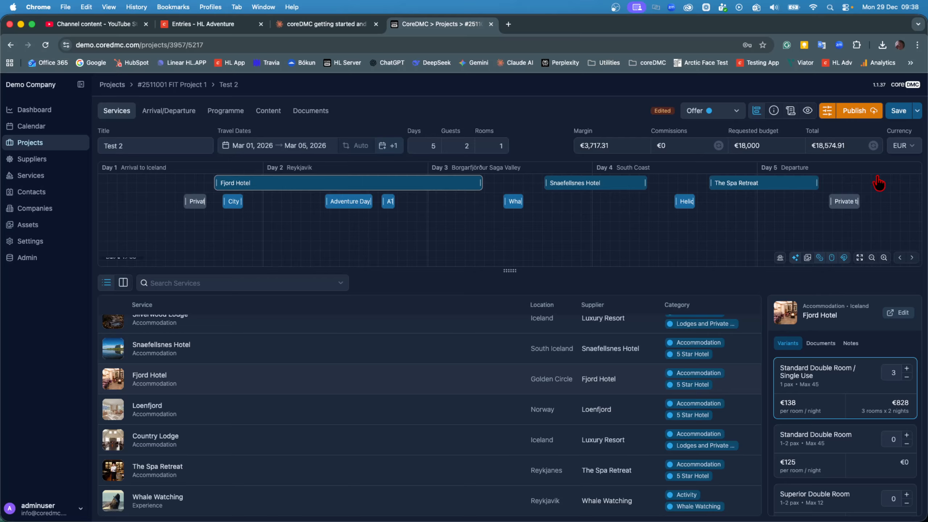
pyautogui.click(907, 377)
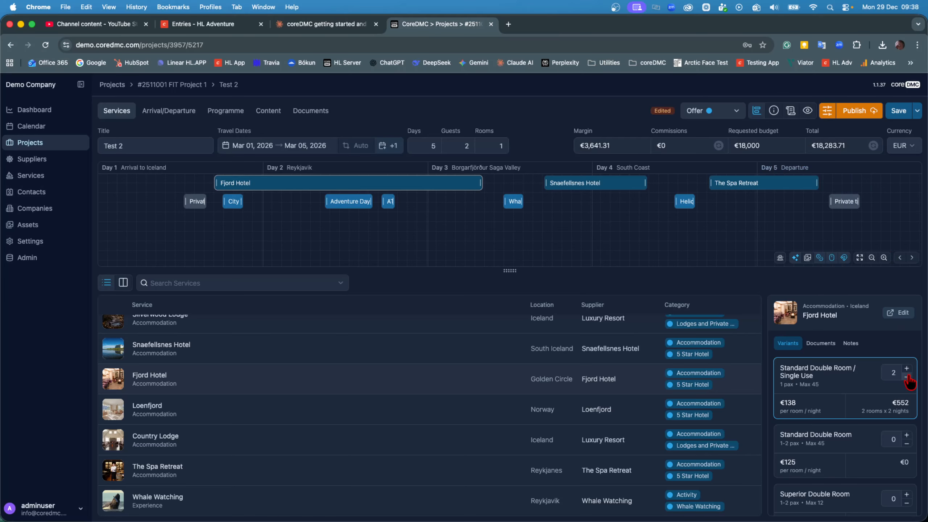
pyautogui.click(907, 377)
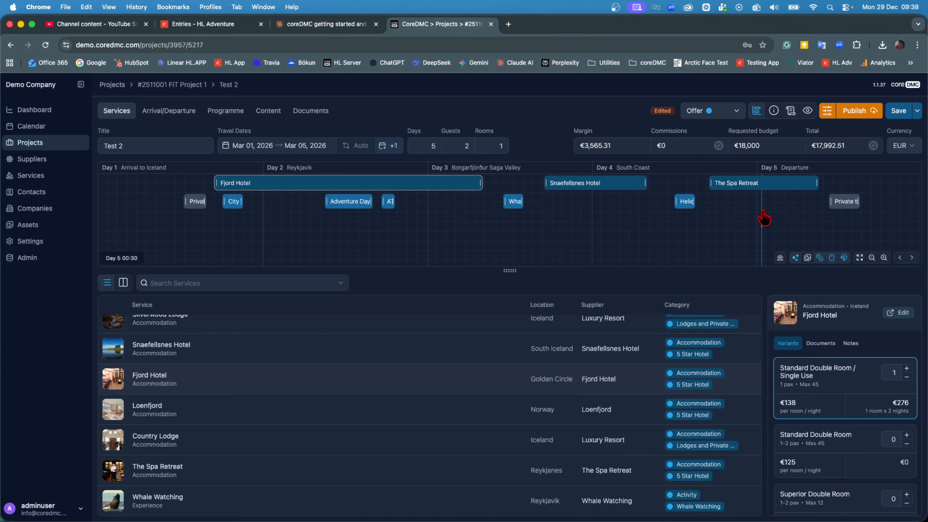
# - Open and close the project brief panel
pyautogui.click(791, 111)
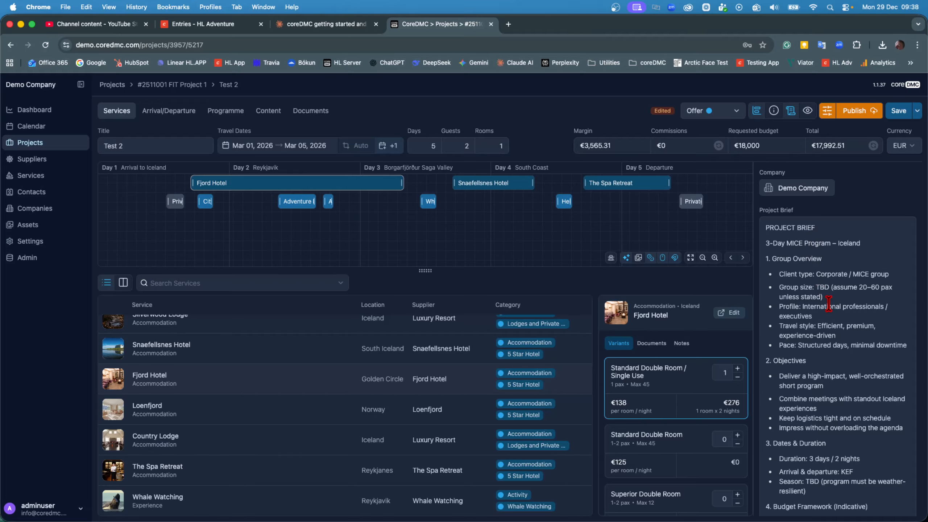
pyautogui.click(791, 110)
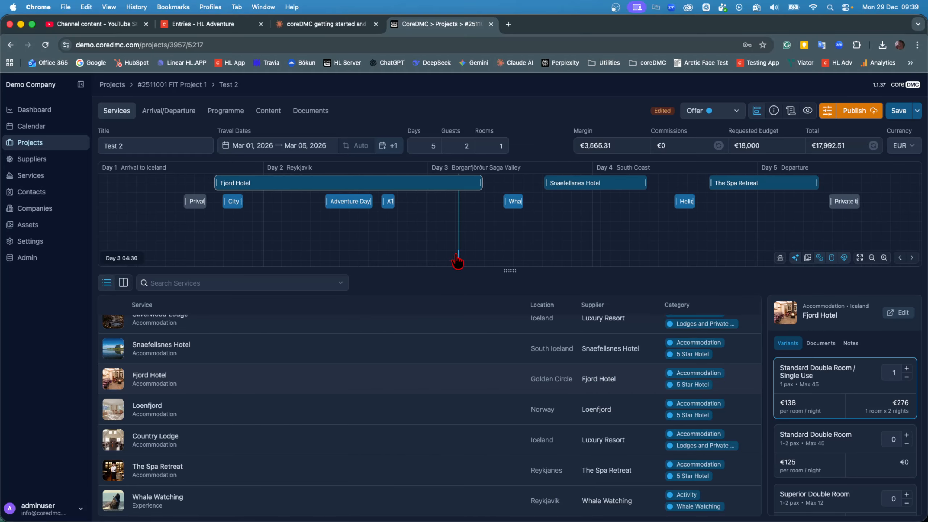
# - Switch to the Arrival/Departure tab, then to the Programme table
pyautogui.click(148, 116)
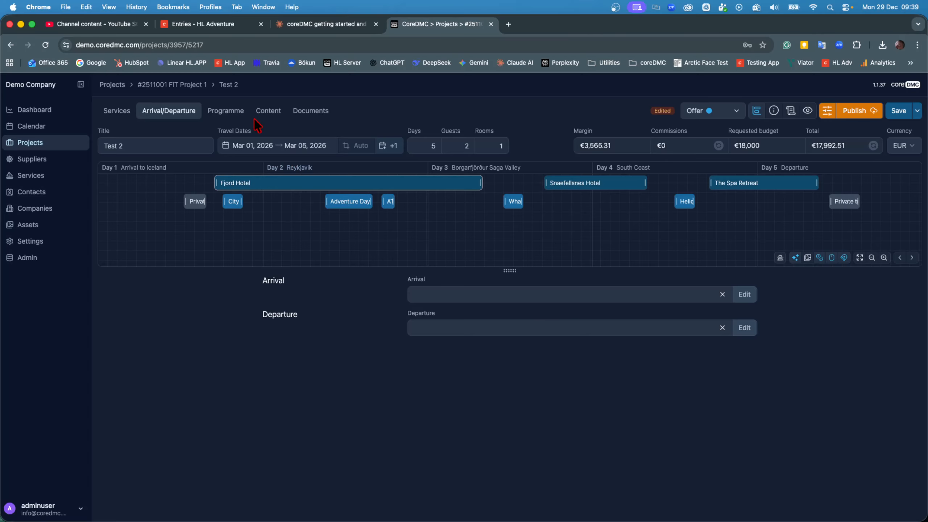
pyautogui.click(233, 116)
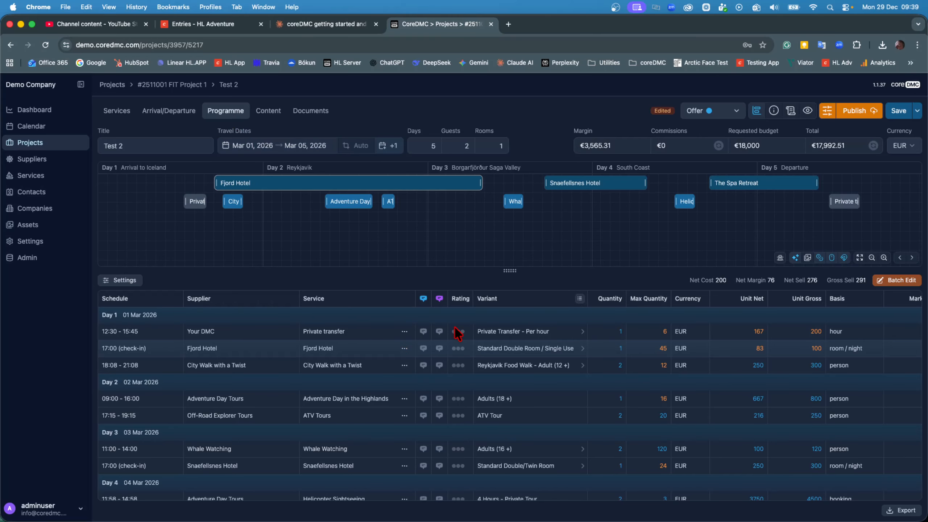
pyautogui.scroll(-1, 455, 331)
pyautogui.scroll(1, 456, 329)
# - Open and cancel the private transfer's internal notes, then scroll through the programme's pricing columns
pyautogui.click(422, 333)
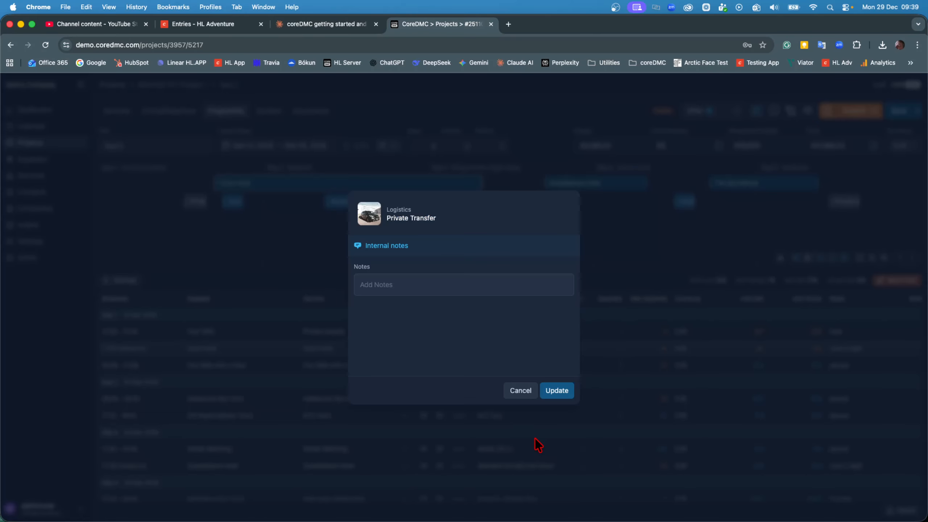
pyautogui.click(520, 391)
pyautogui.hscroll(3, 595, 402)
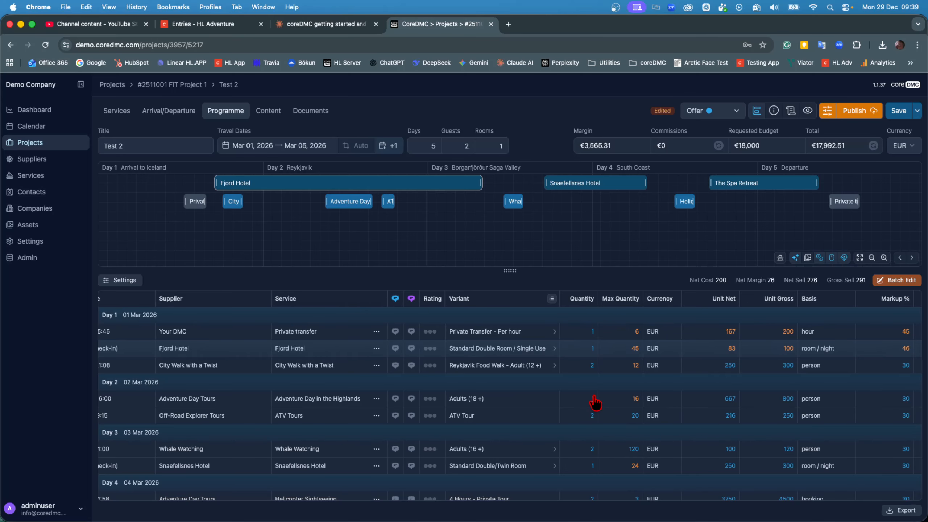
pyautogui.hscroll(7, 595, 401)
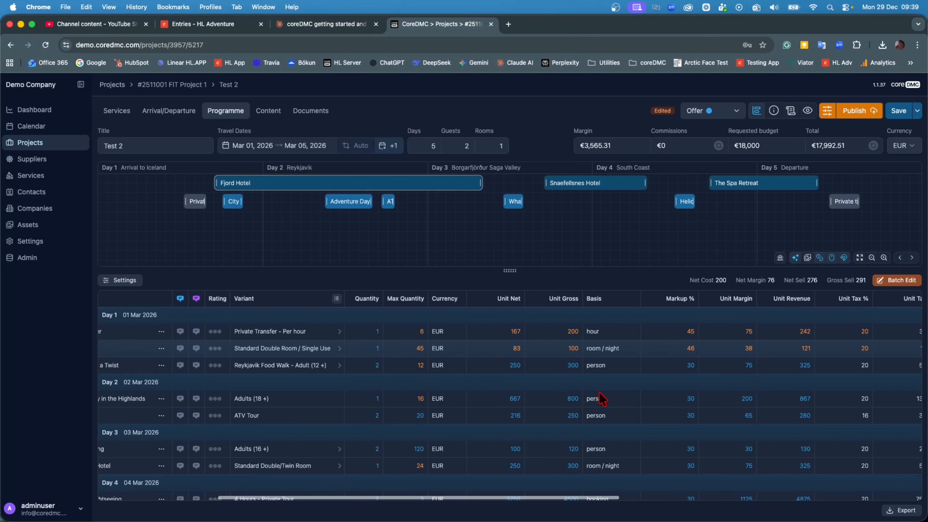
pyautogui.hscroll(8, 599, 391)
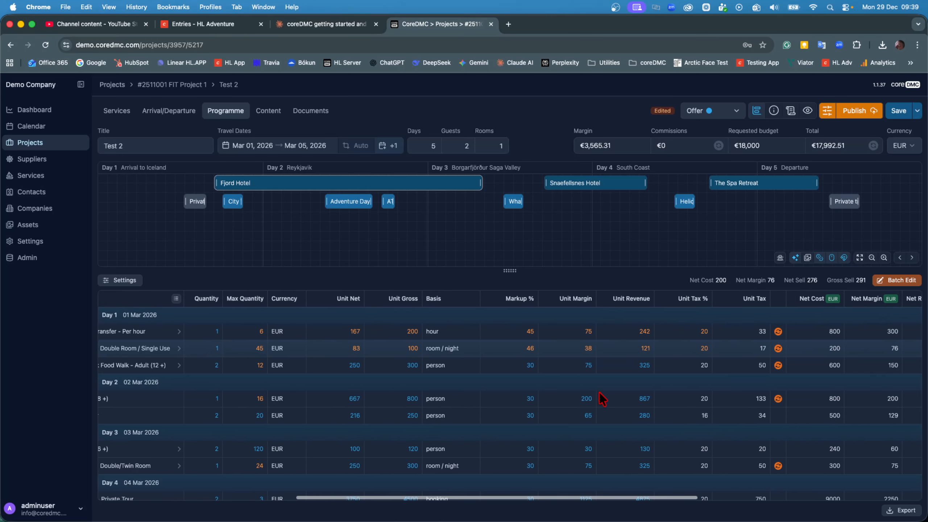
pyautogui.hscroll(10, 598, 392)
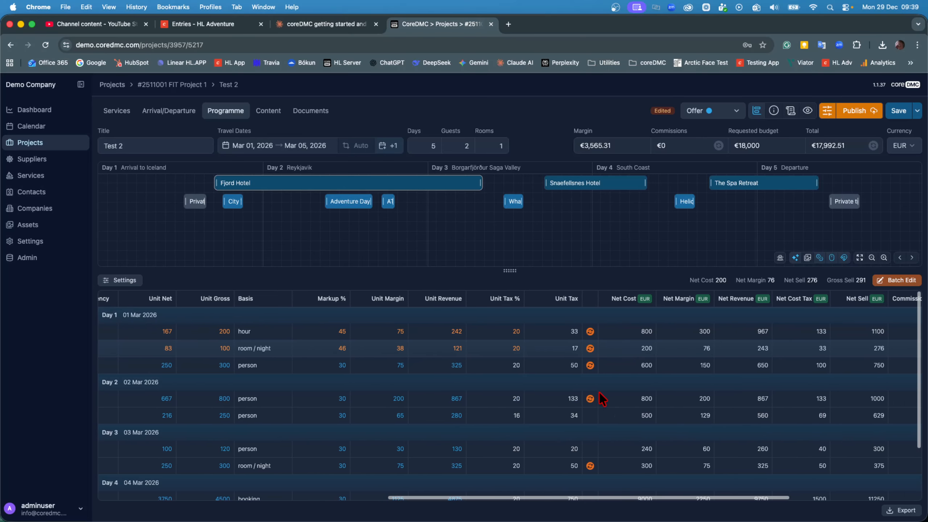
pyautogui.hscroll(-13, 598, 391)
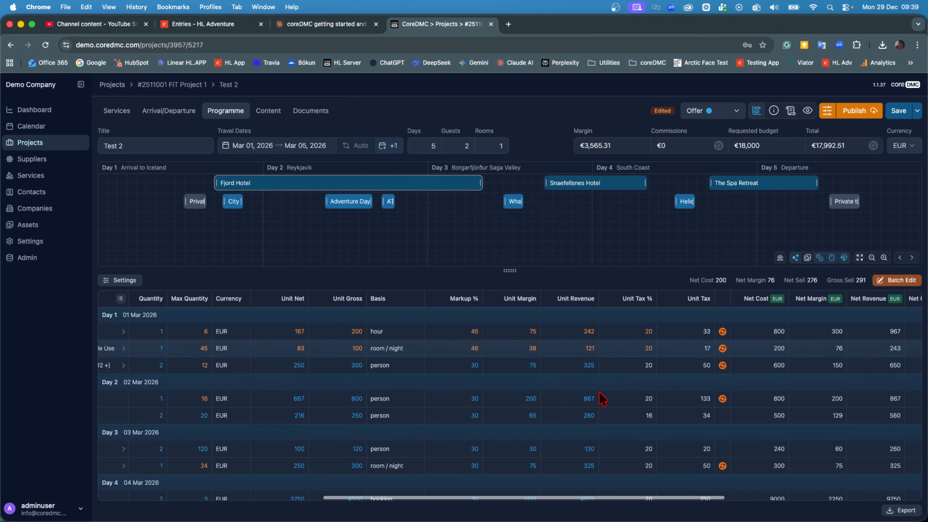
pyautogui.hscroll(-3, 599, 391)
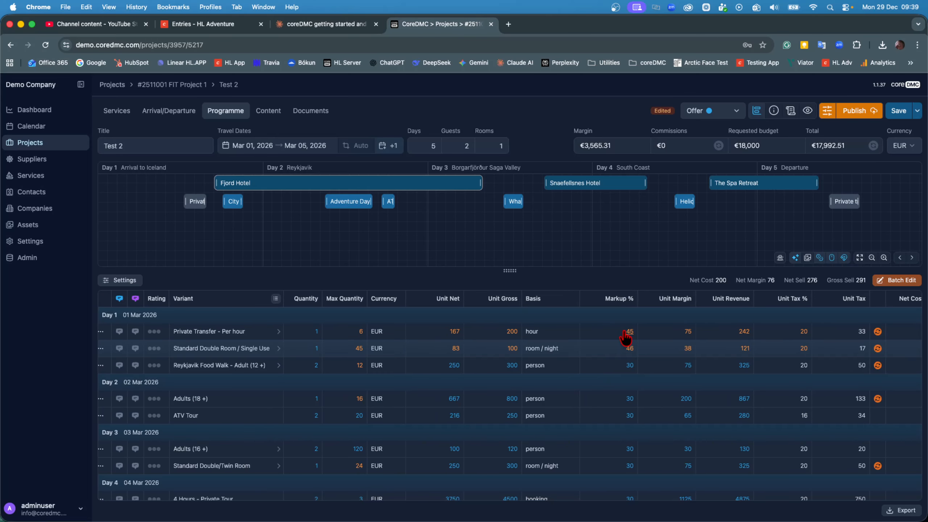
# - Set the private transfer's unit gross price to 150
pyautogui.click(494, 329)
pyautogui.click(790, 392)
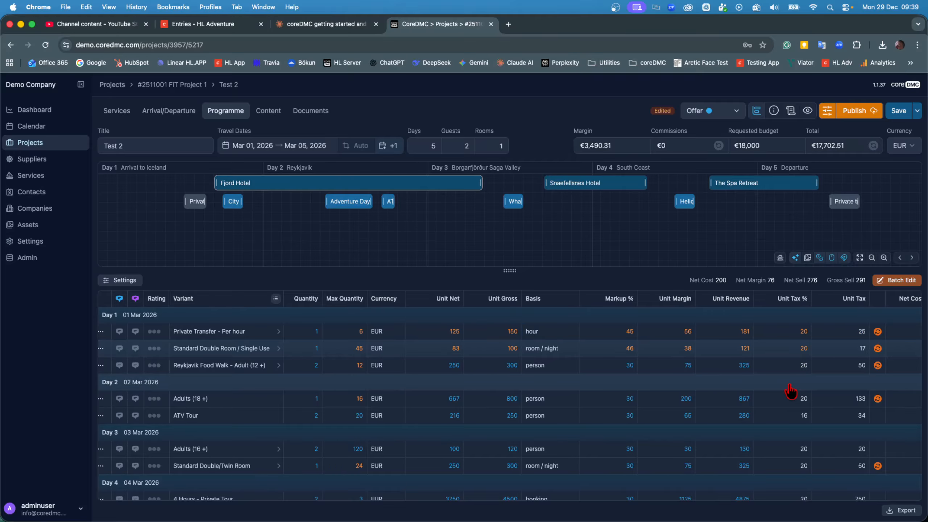
# - Mark the private transfer and Fjord Hotel rows as optional, then unmark both
pyautogui.hscroll(5, 812, 406)
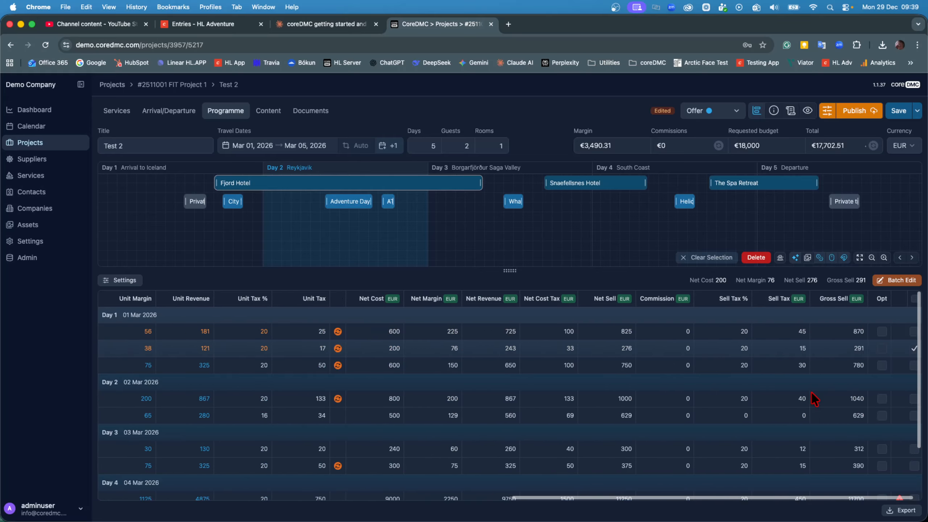
pyautogui.click(882, 332)
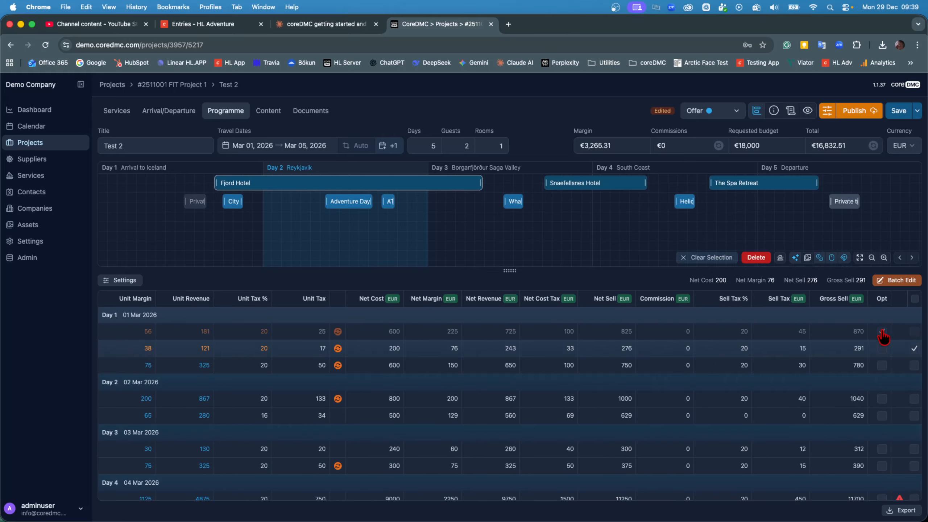
pyautogui.click(882, 349)
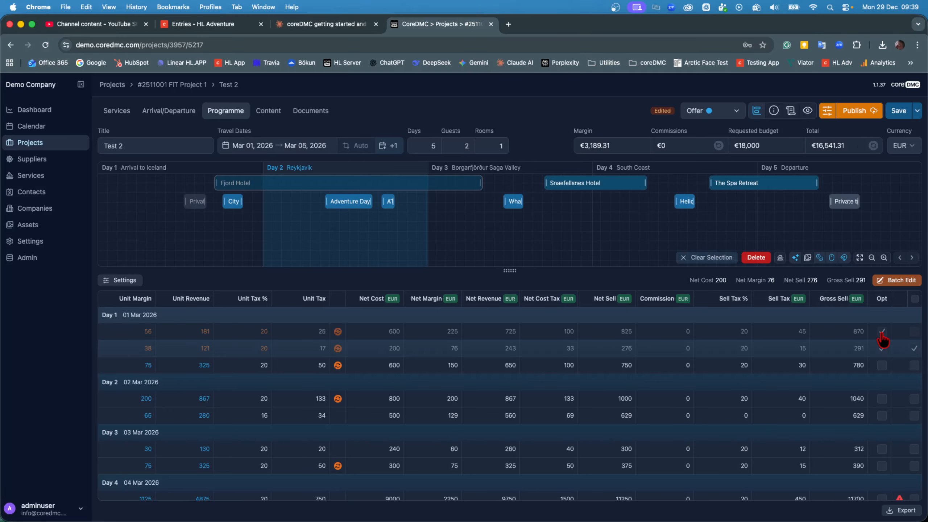
pyautogui.click(882, 332)
pyautogui.click(882, 349)
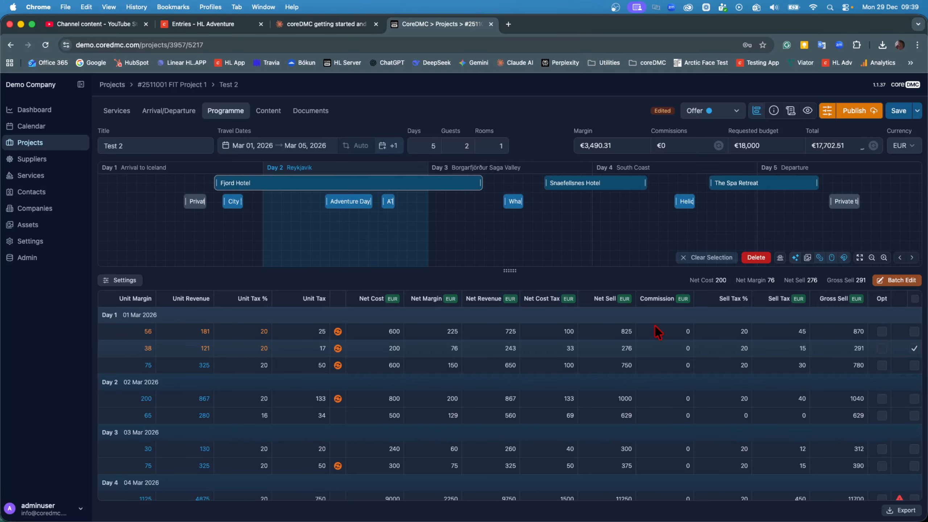
# - Open the Content tab and turn on the live proposal preview
pyautogui.hscroll(-15, 657, 332)
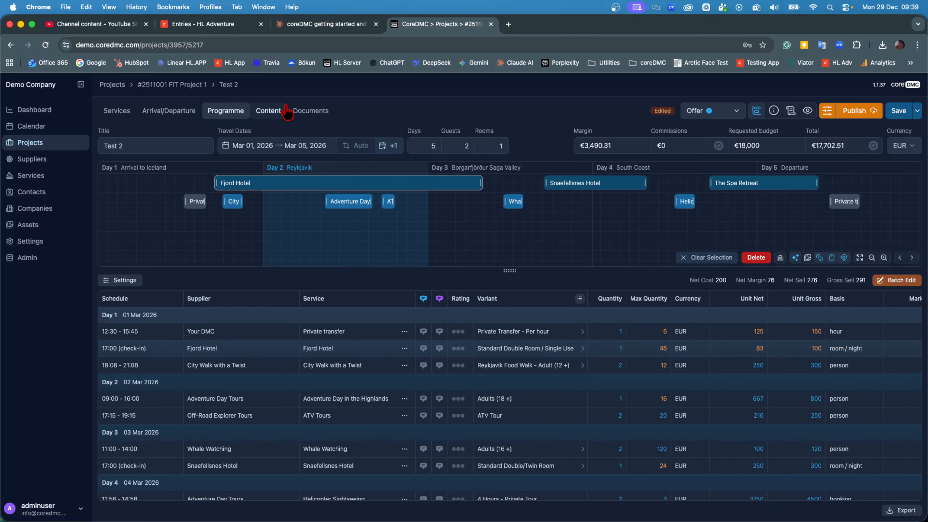
pyautogui.click(285, 111)
pyautogui.scroll(-1, 538, 307)
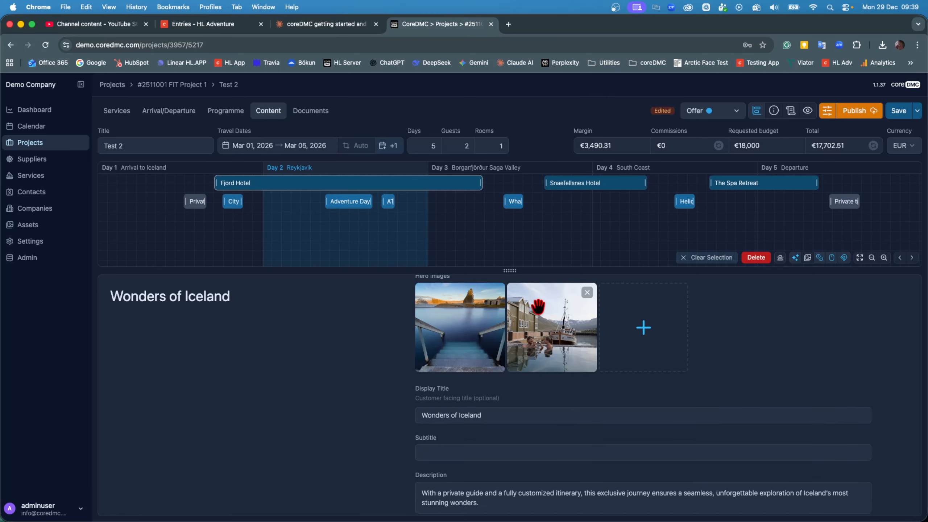
pyautogui.scroll(-1, 539, 307)
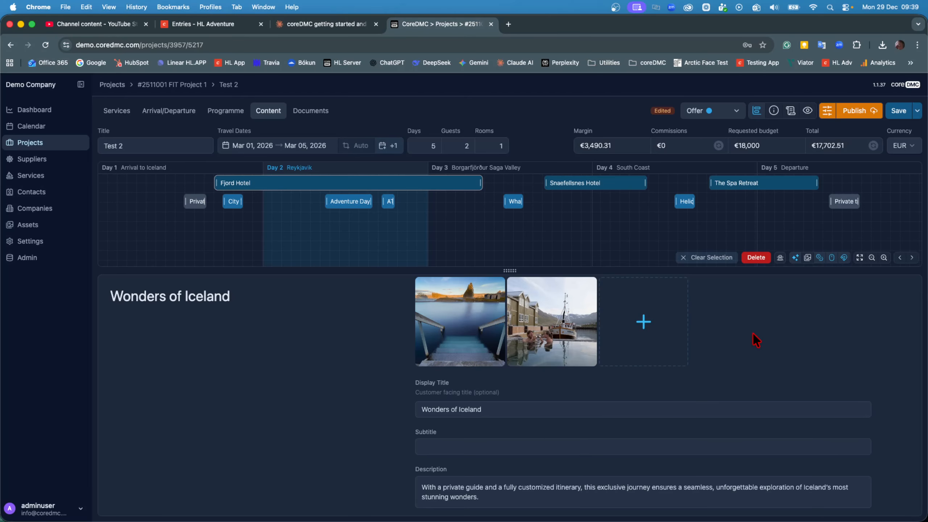
pyautogui.click(807, 111)
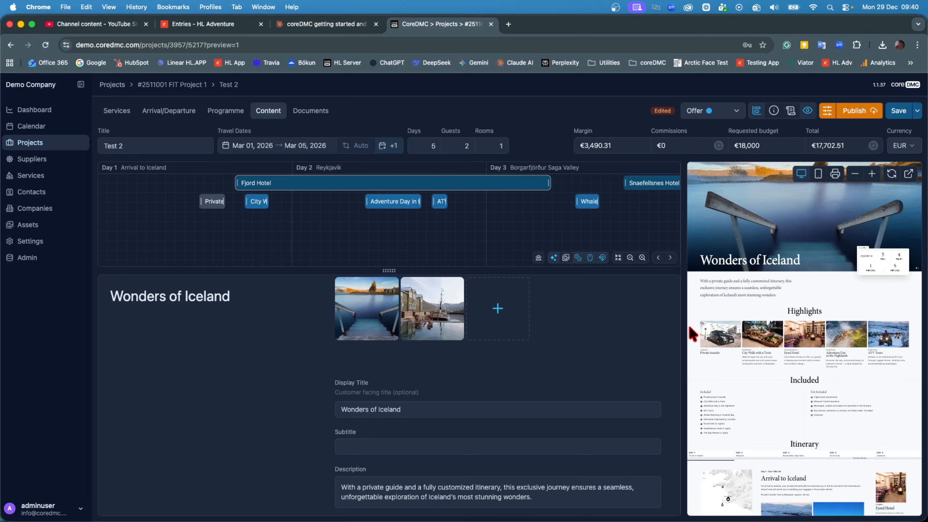
# - Scroll down the content editor to review the Included / Not Included items
pyautogui.scroll(-3, 649, 329)
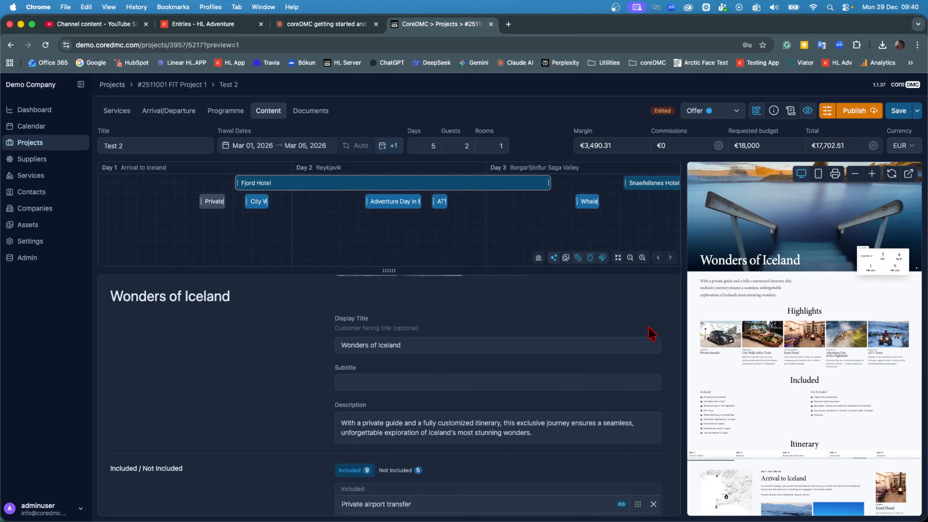
pyautogui.scroll(-3, 649, 330)
pyautogui.scroll(-1, 575, 389)
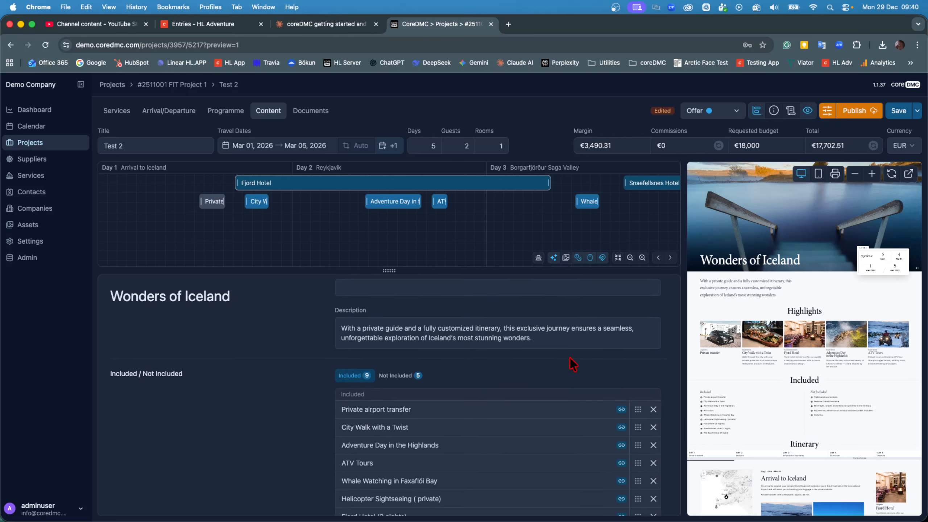
pyautogui.scroll(-3, 568, 361)
pyautogui.scroll(-1, 571, 362)
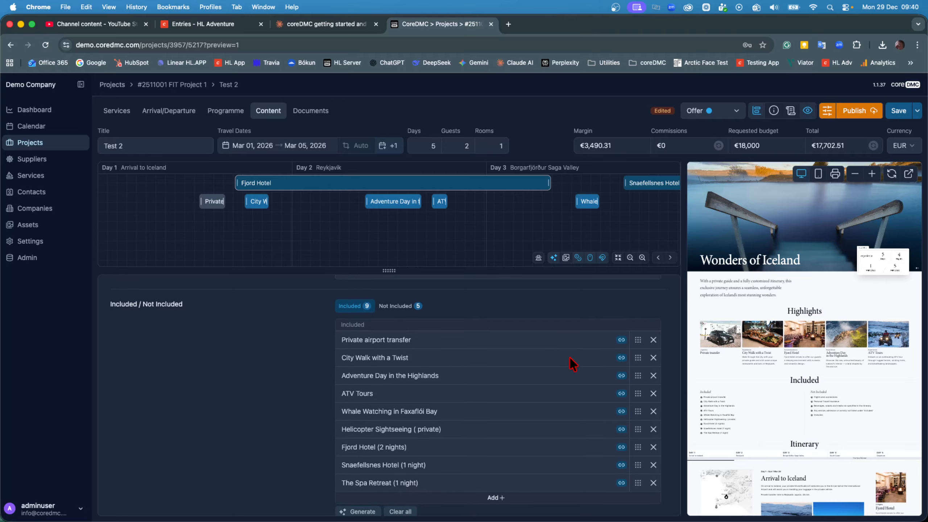
pyautogui.scroll(-2, 570, 357)
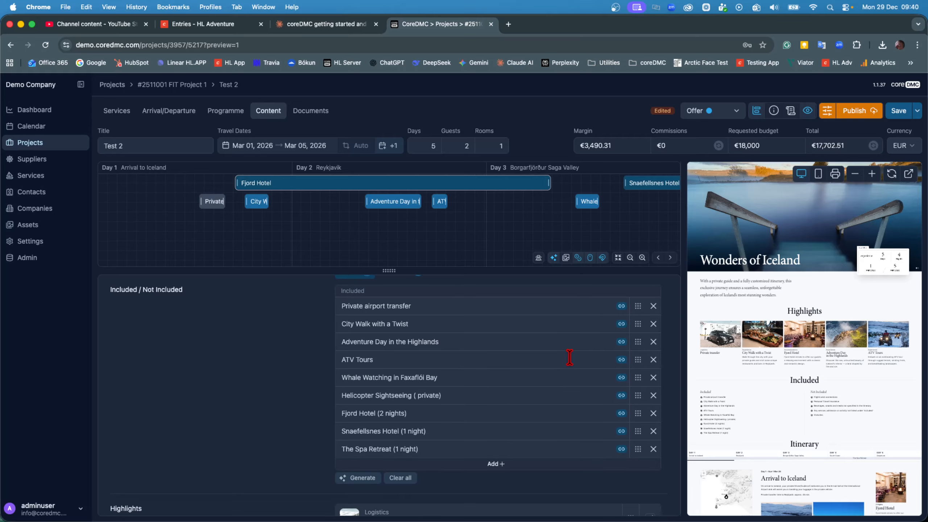
pyautogui.scroll(-1, 570, 357)
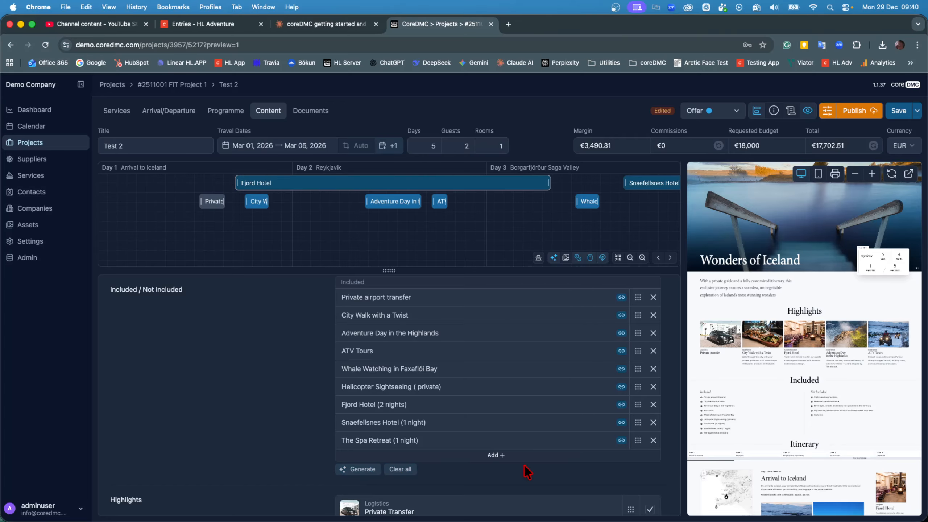
# - Review the Included list and Highlights in the content editor, adding and then removing an empty Included item
pyautogui.scroll(-10, 527, 472)
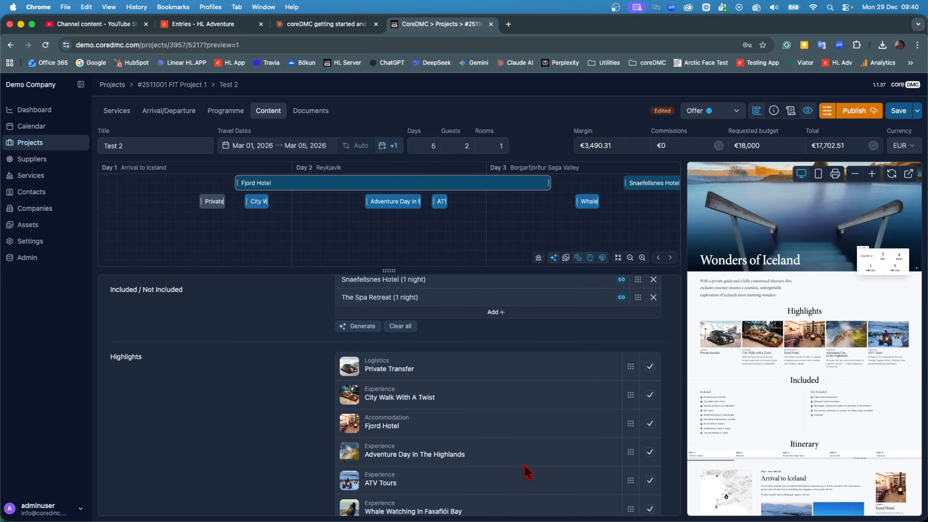
pyautogui.scroll(-3, 527, 472)
pyautogui.scroll(8, 527, 473)
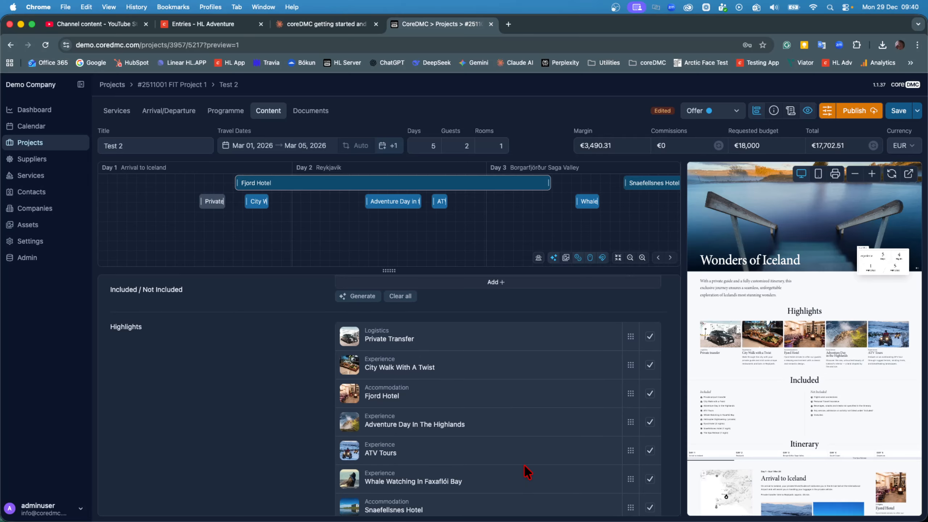
pyautogui.scroll(5, 521, 447)
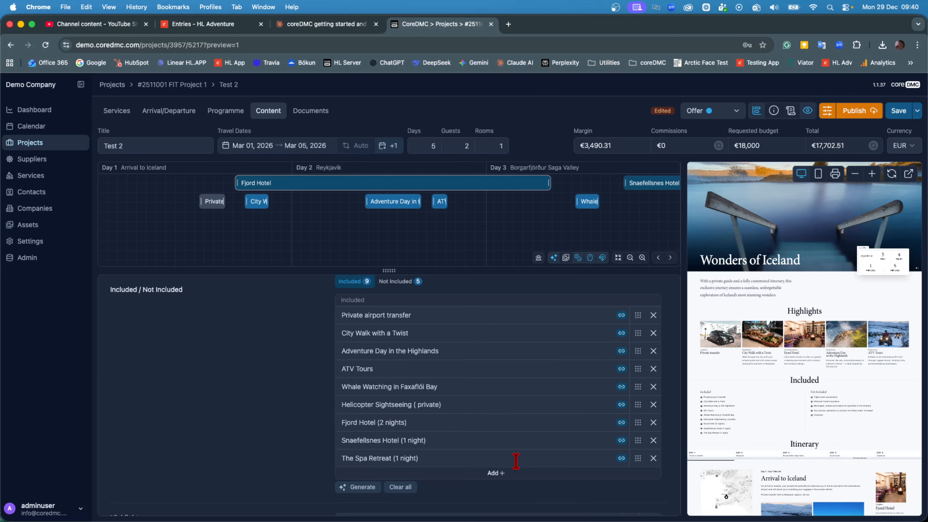
pyautogui.click(499, 474)
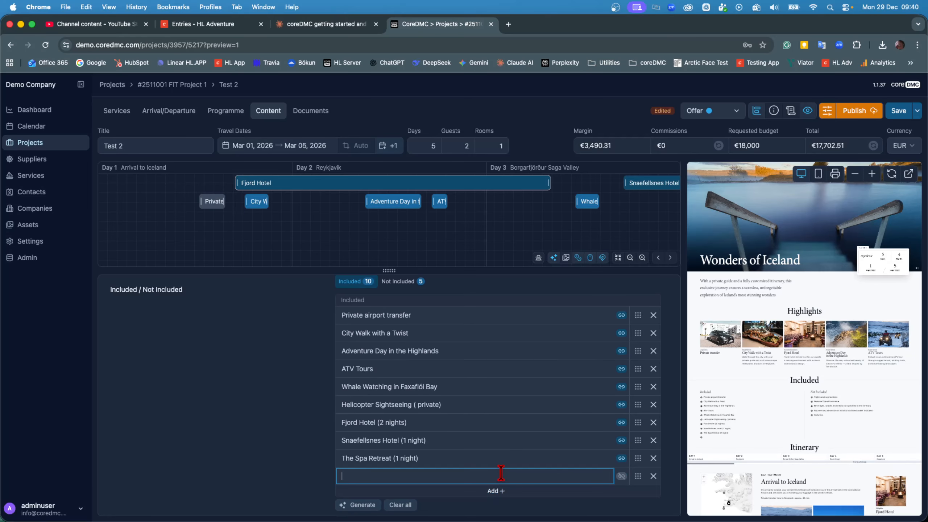
pyautogui.click(654, 476)
# - Scroll through the Highlights, General Content and Day 1 narrative sections to review their content
pyautogui.scroll(-6, 656, 483)
pyautogui.scroll(-2, 572, 441)
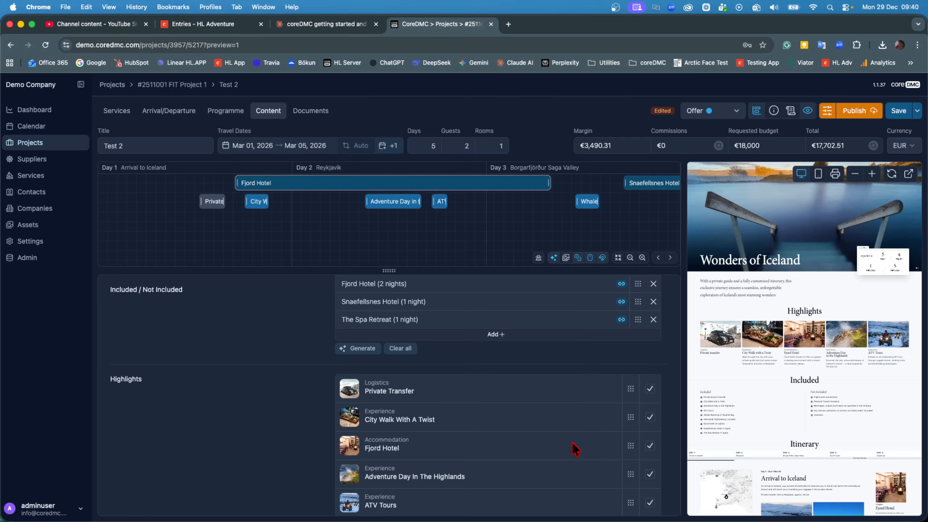
pyautogui.scroll(-2, 553, 430)
pyautogui.scroll(-1, 554, 429)
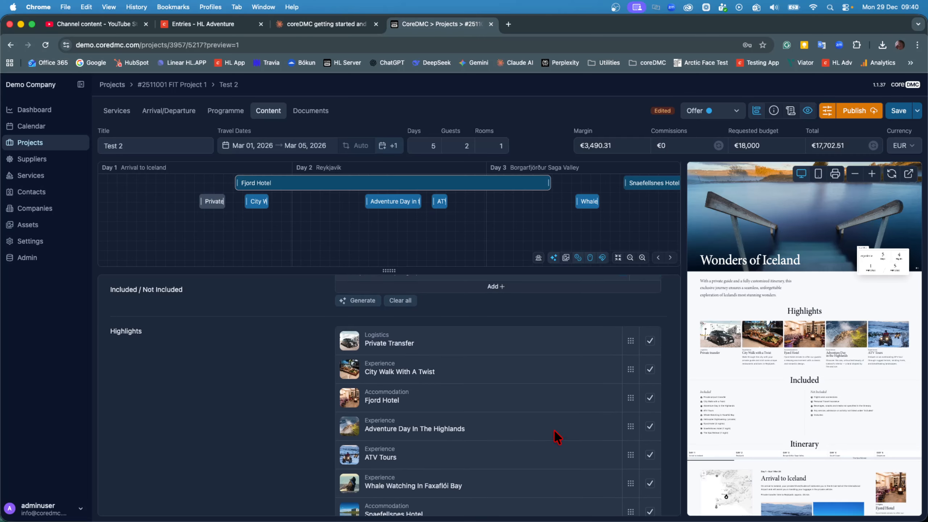
pyautogui.scroll(-1, 554, 430)
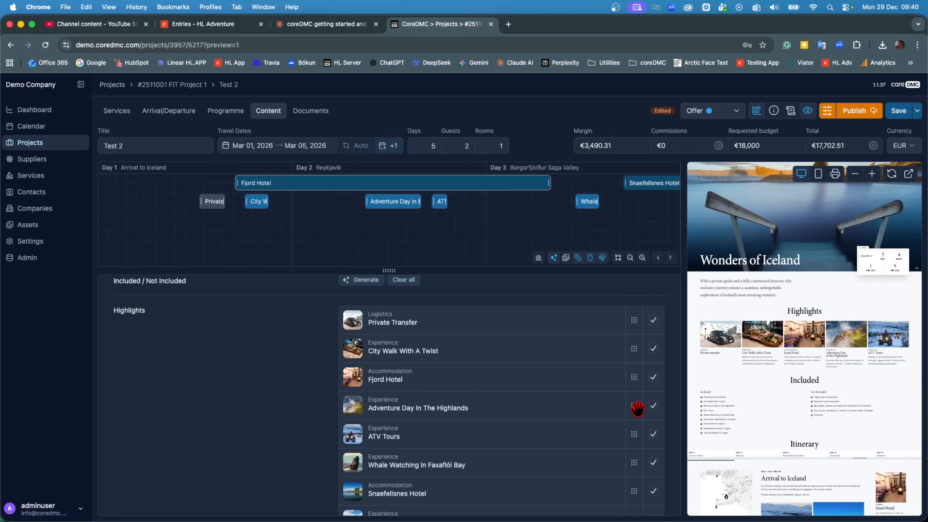
pyautogui.scroll(-4, 572, 394)
pyautogui.scroll(-8, 572, 395)
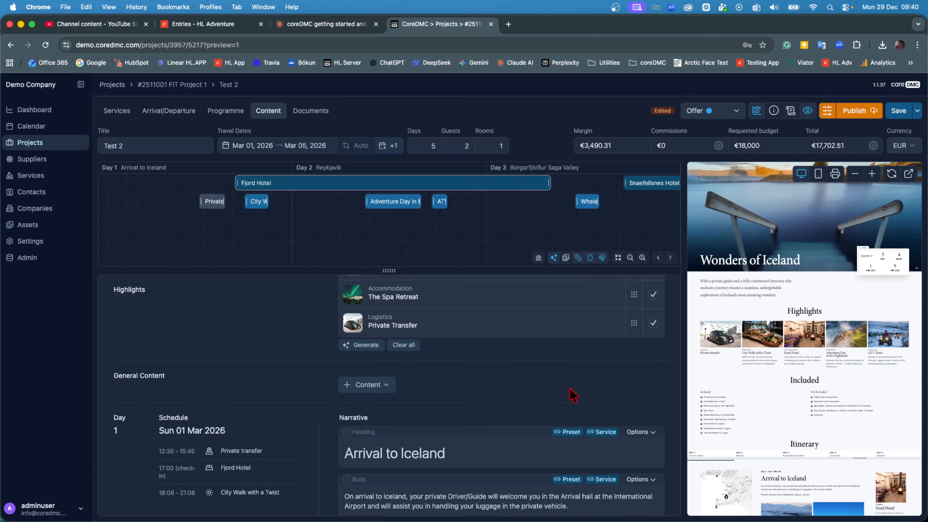
pyautogui.scroll(-5, 525, 352)
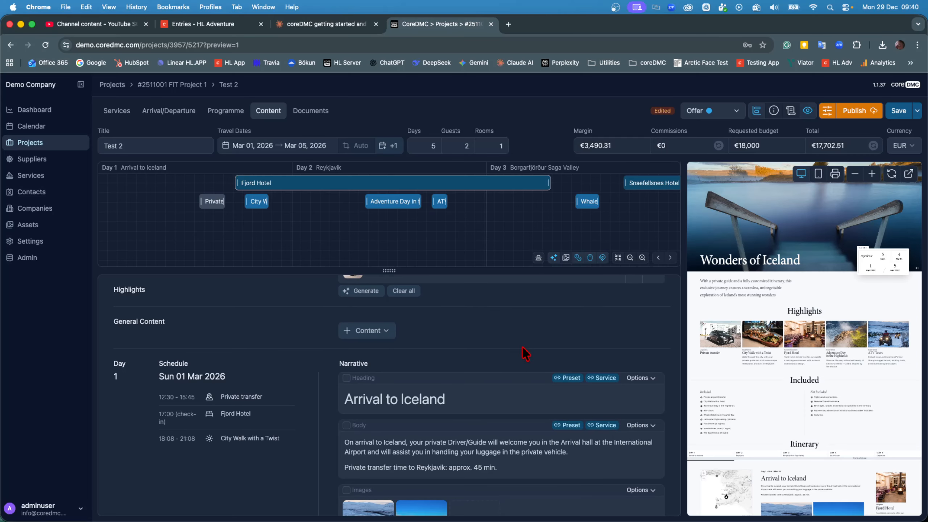
pyautogui.scroll(-6, 525, 353)
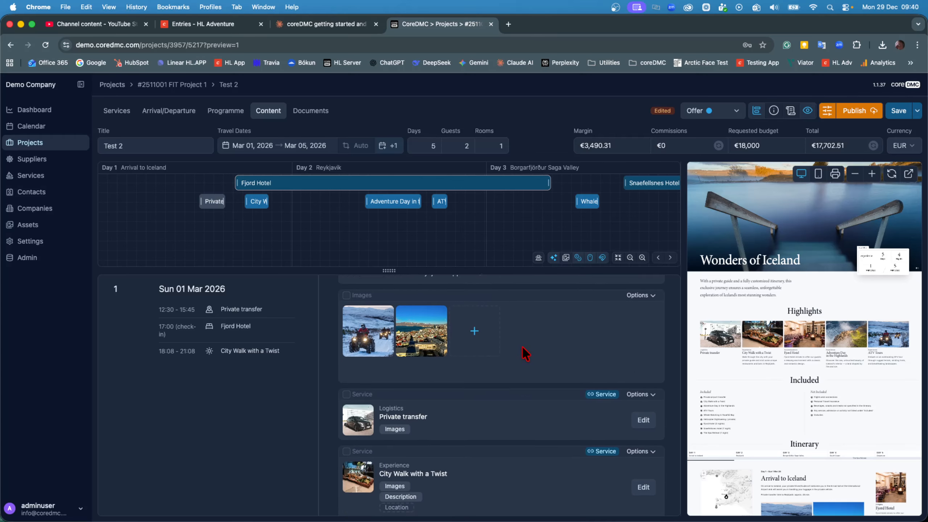
pyautogui.scroll(-6, 523, 367)
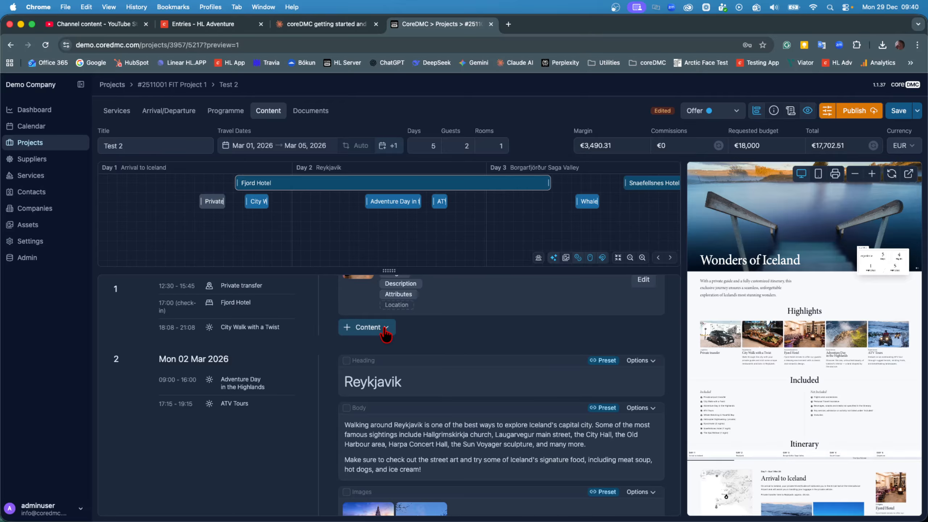
# - Add the Fjord Hotel service block to Day 1's narrative and open its content editor, closing it without saving
pyautogui.click(386, 331)
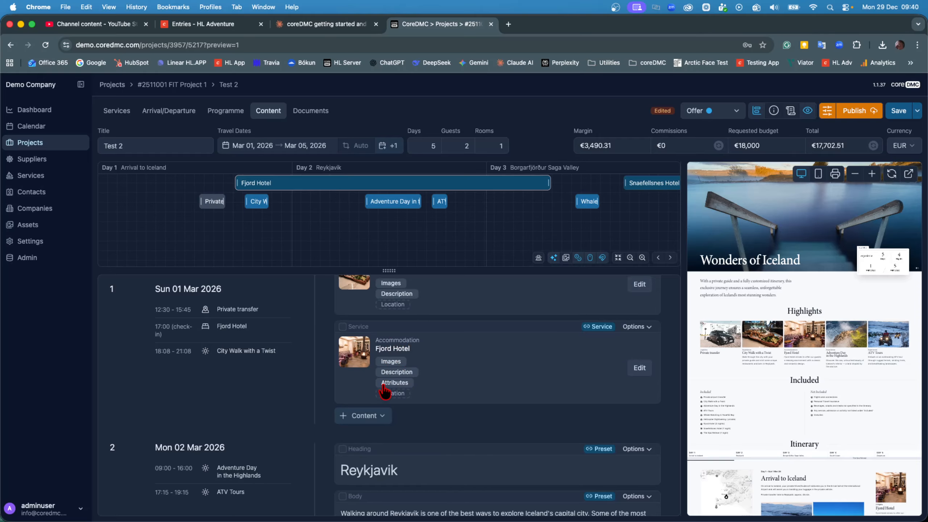
pyautogui.click(639, 367)
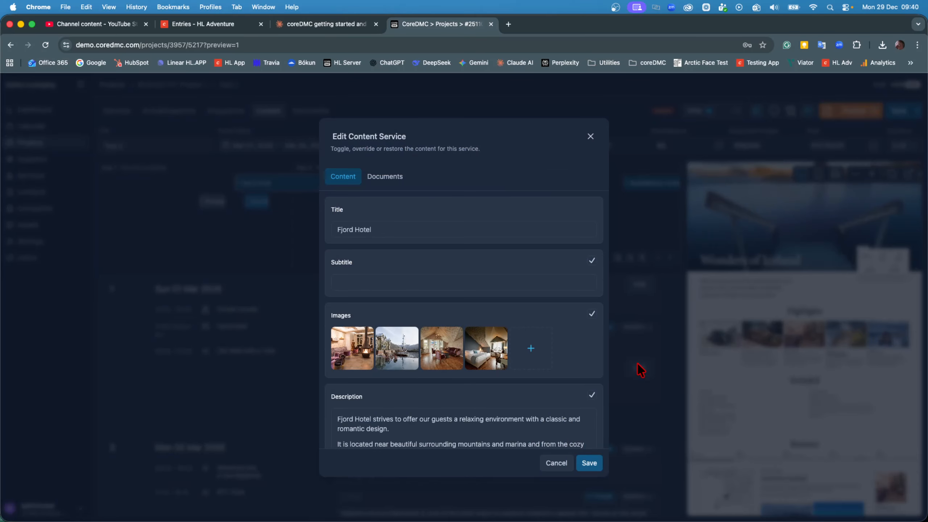
pyautogui.click(556, 463)
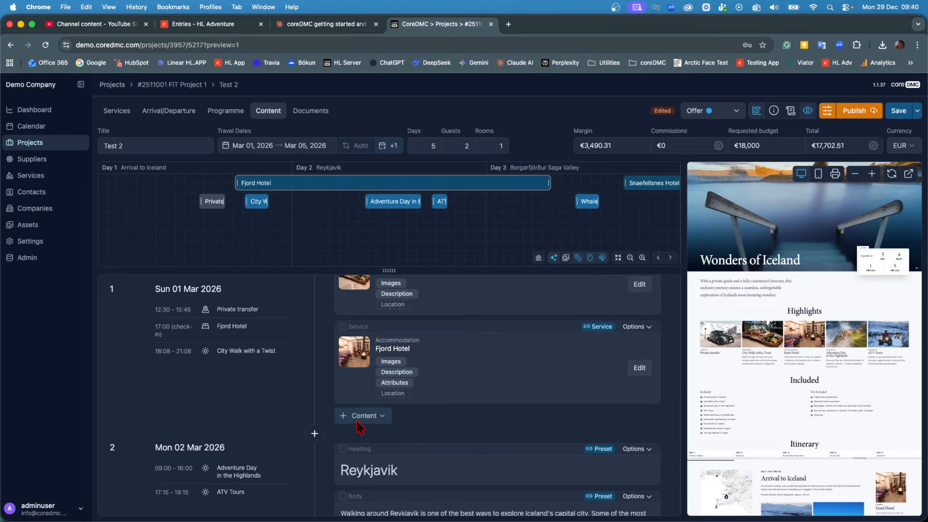
# - Publish the proposal, choosing to update the current published offer
pyautogui.click(379, 417)
pyautogui.scroll(-5, 436, 431)
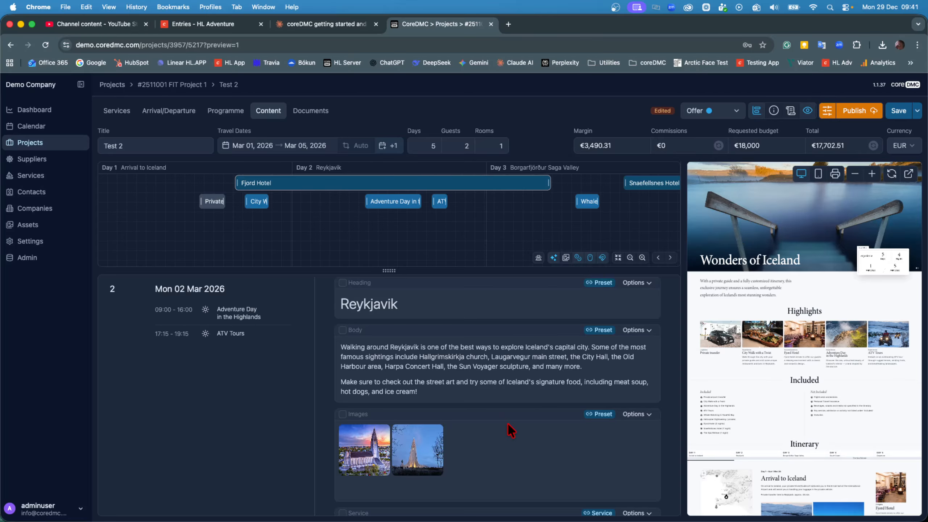
pyautogui.scroll(10, 510, 430)
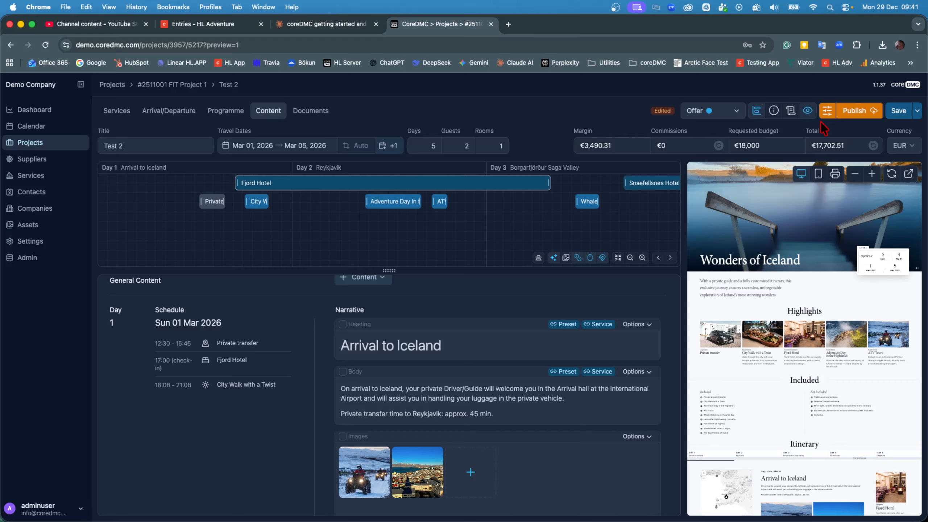
pyautogui.click(853, 119)
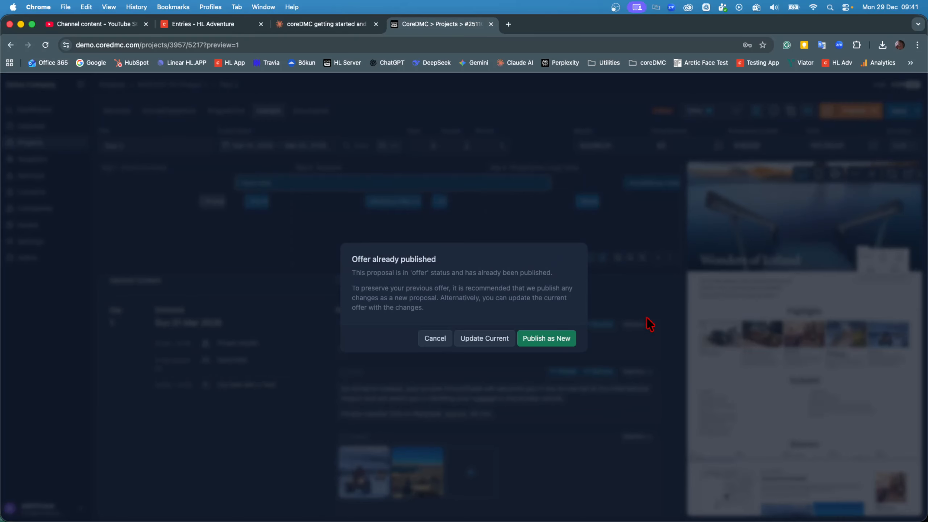
pyautogui.click(495, 341)
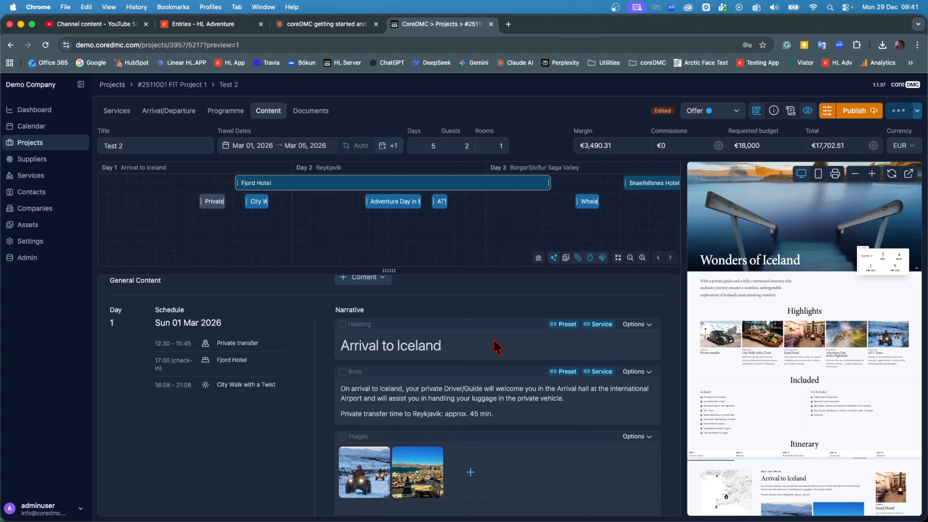